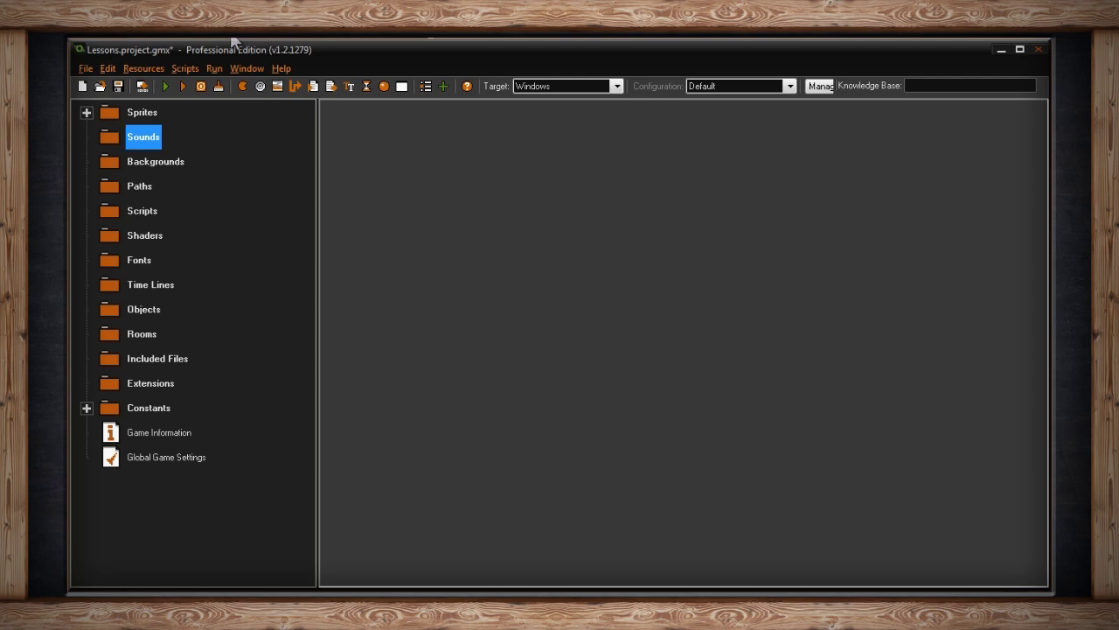
# Step: Create a new sound resource in the Sounds folder
pyautogui.click(140, 69)
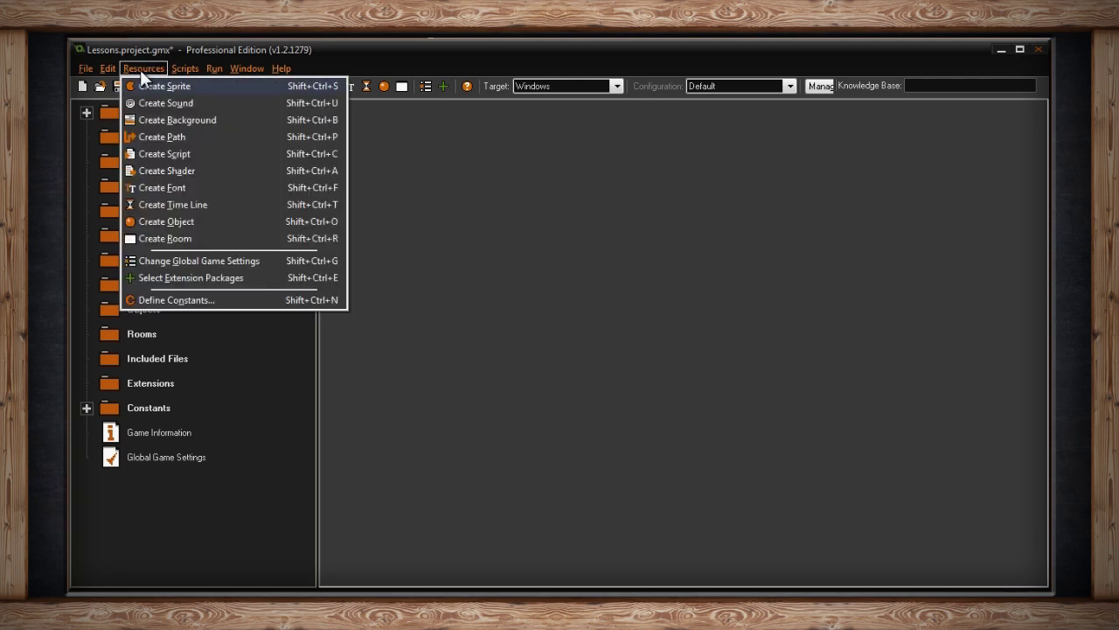
pyautogui.click(190, 103)
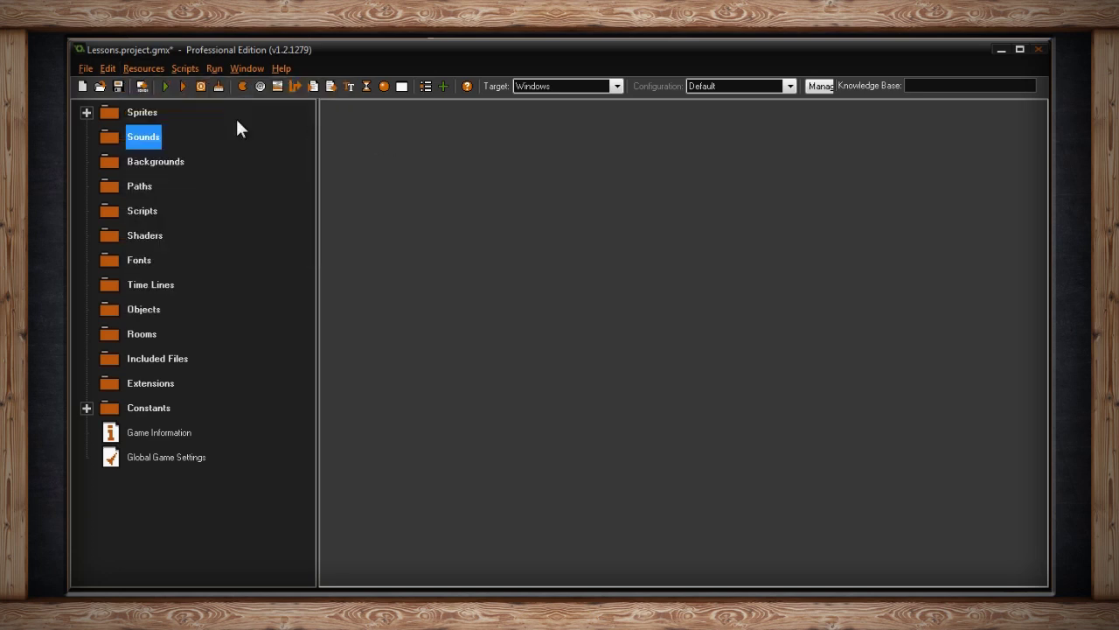
pyautogui.rightClick(152, 141)
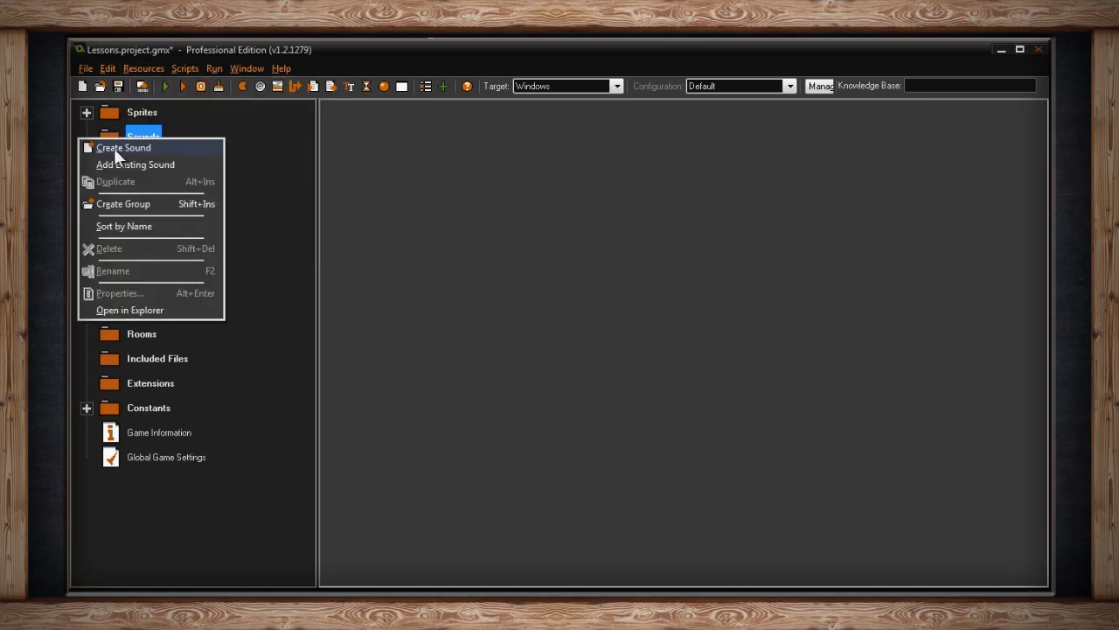
pyautogui.click(182, 150)
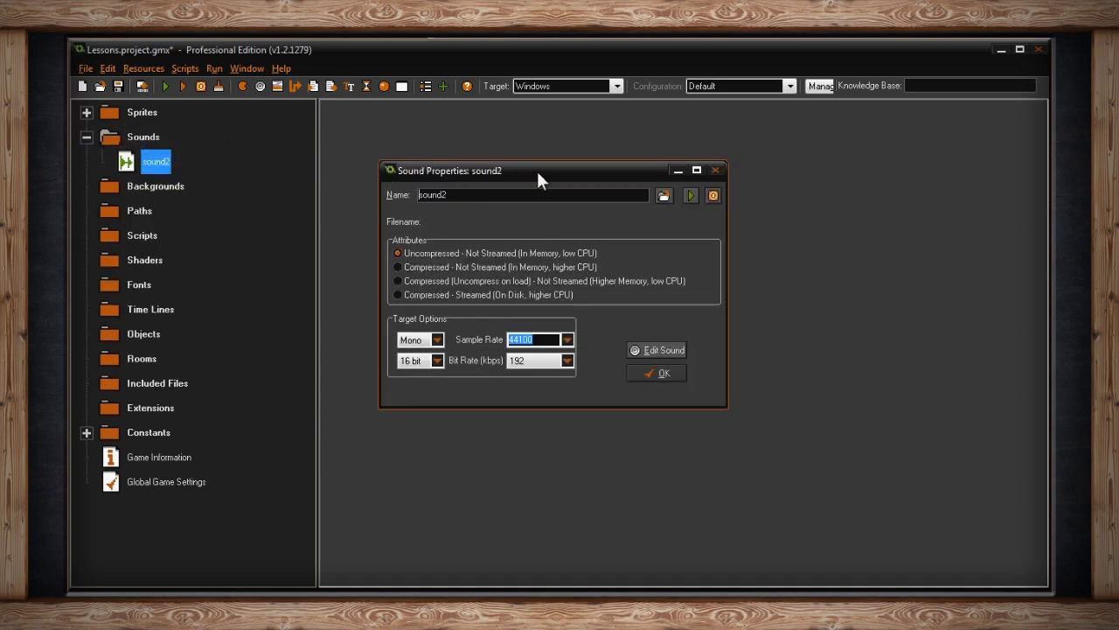
# Step: Name the new sound resource snd_engine
pyautogui.moveTo(457, 196); pyautogui.dragTo(406, 200)
pyautogui.write('snd')
pyautogui.press('BackSpace')
pyautogui.press('BackSpace')
pyautogui.write('fx')
pyautogui.press('BackSpace')
pyautogui.press('BackSpace')
pyautogui.write('_')
pyautogui.press('BackSpace')
pyautogui.press('BackSpace')
pyautogui.write('snd')
pyautogui.press('BackSpace')
pyautogui.press('BackSpace')
pyautogui.press('BackSpace')
pyautogui.write('bgm')
pyautogui.press('BackSpace')
pyautogui.press('BackSpace')
pyautogui.press('BackSpace')
pyautogui.write('snd_engine')
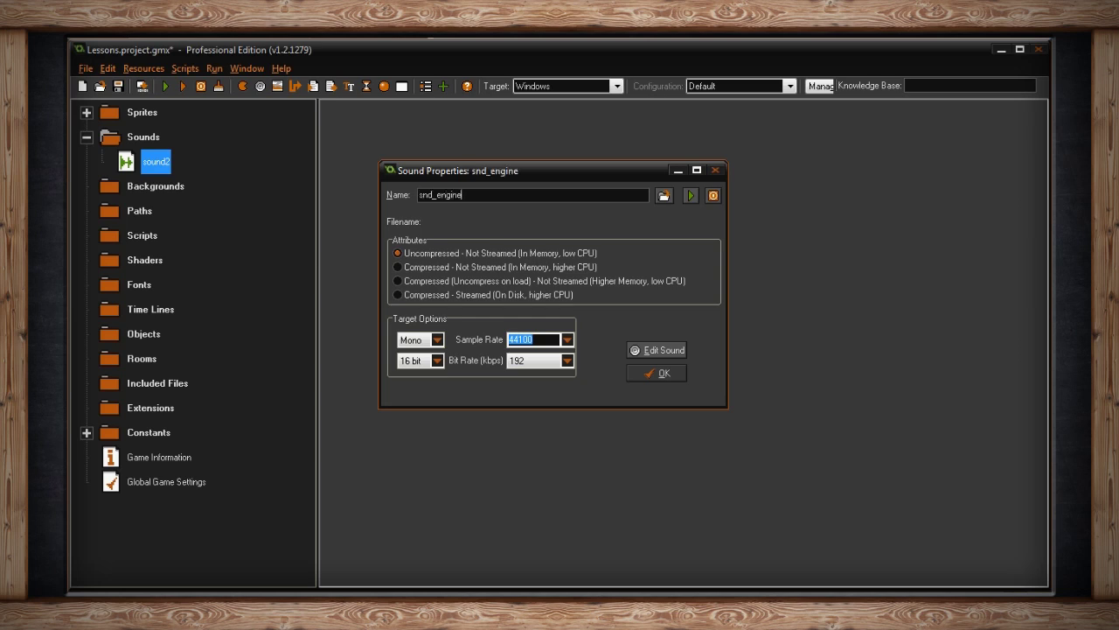
# Step: Load the file king die.wav from the Candy Farm Bingo folder into the sound
pyautogui.click(665, 196)
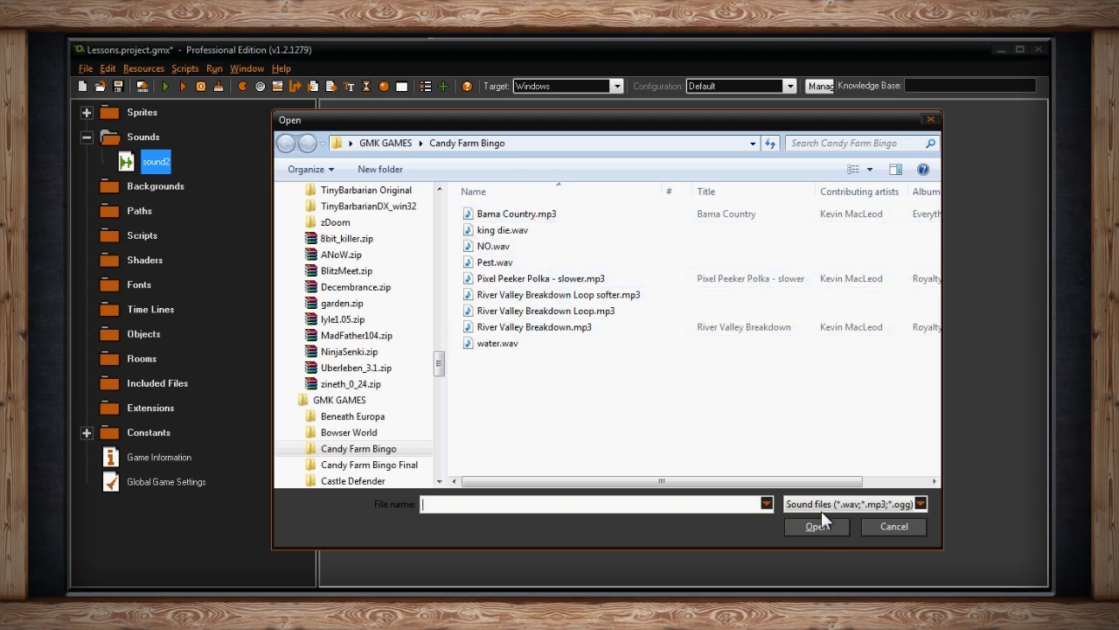
pyautogui.click(920, 504)
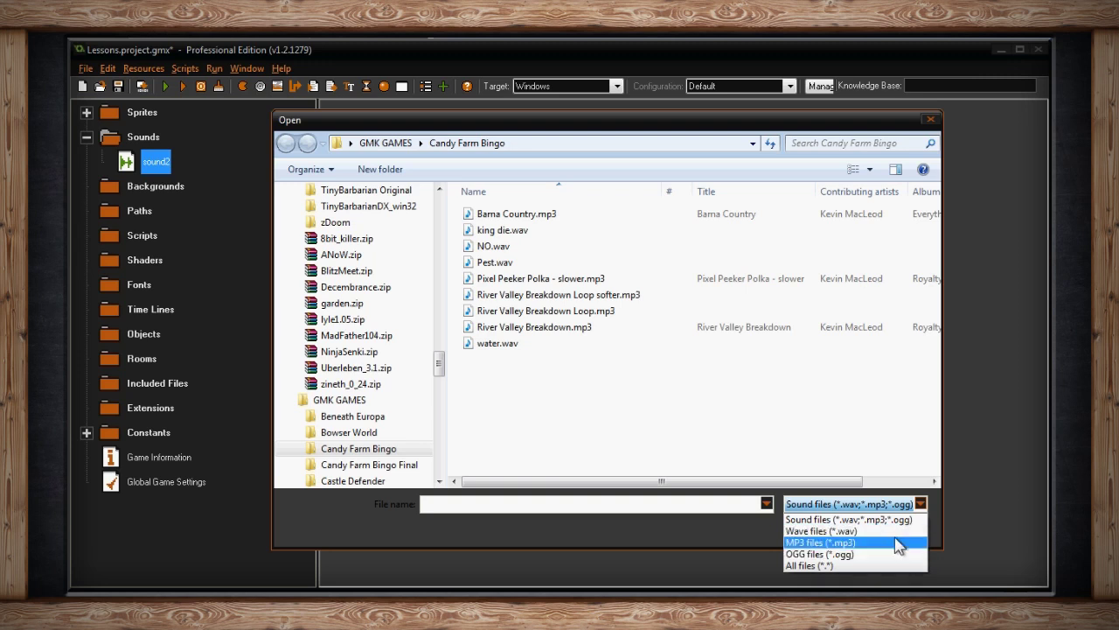
pyautogui.click(669, 423)
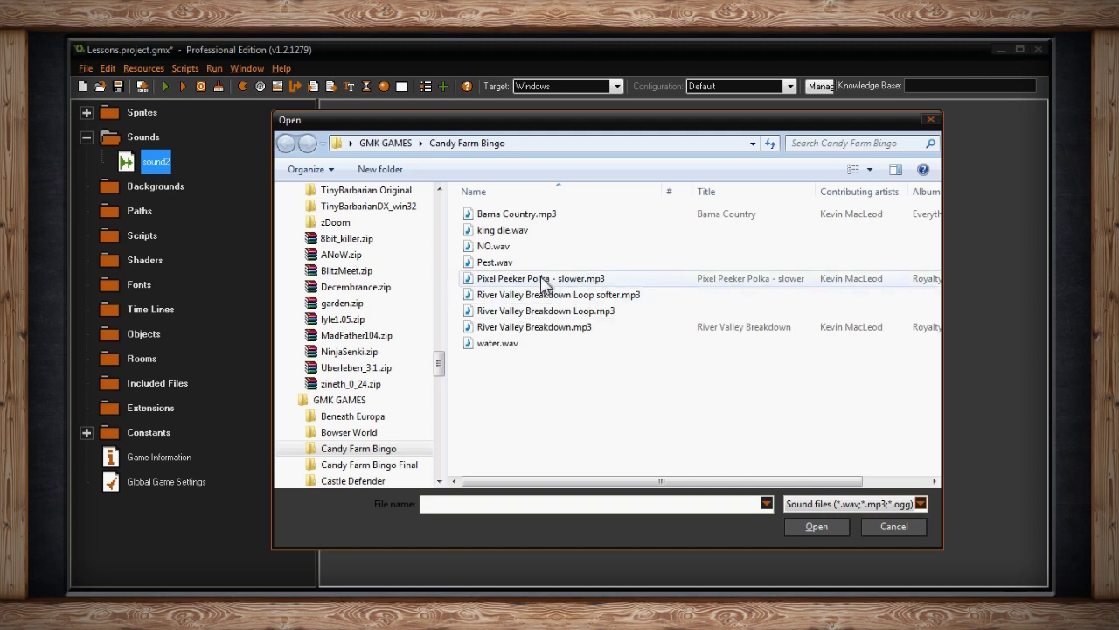
pyautogui.click(507, 232)
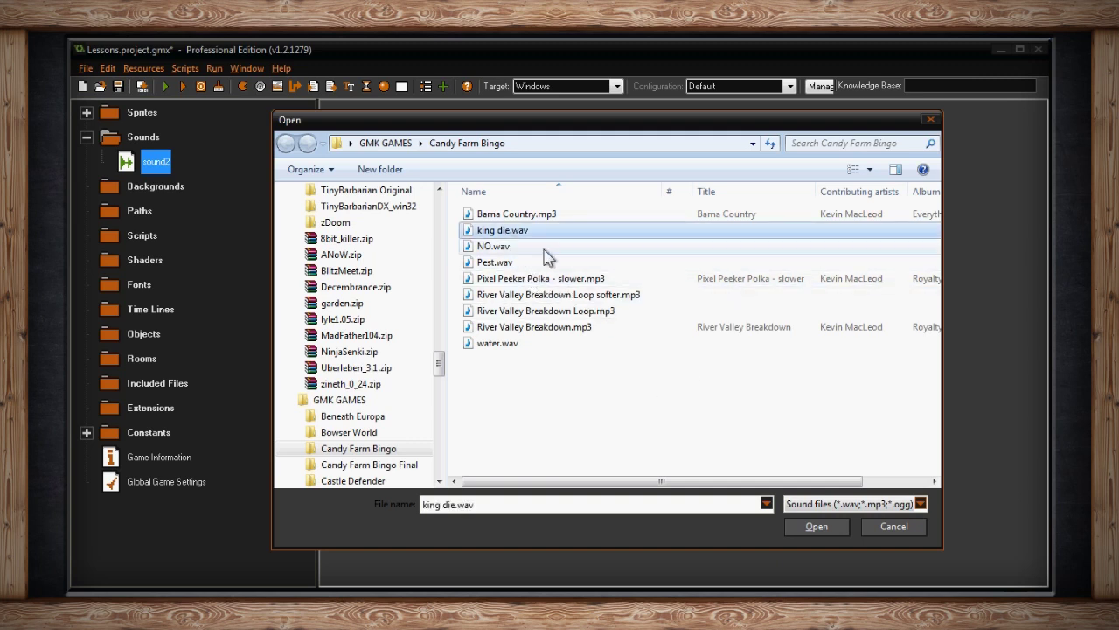
pyautogui.click(804, 528)
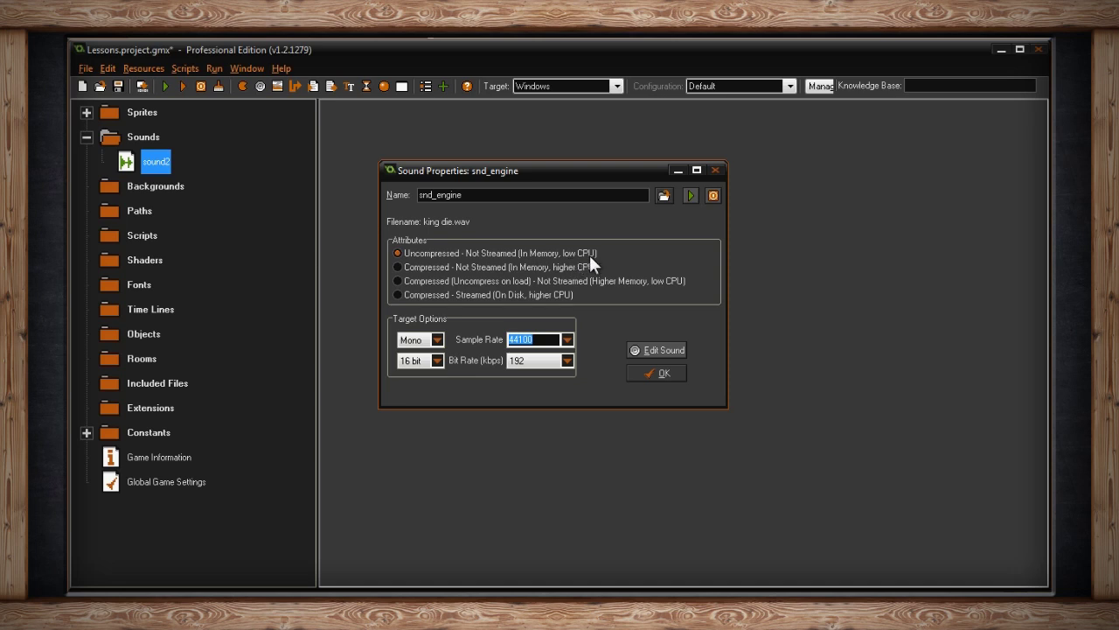
# Step: Try the sound's three compressed attributes in turn, ending with Compressed - Streamed (On Disk, higher CPU)
pyautogui.click(403, 268)
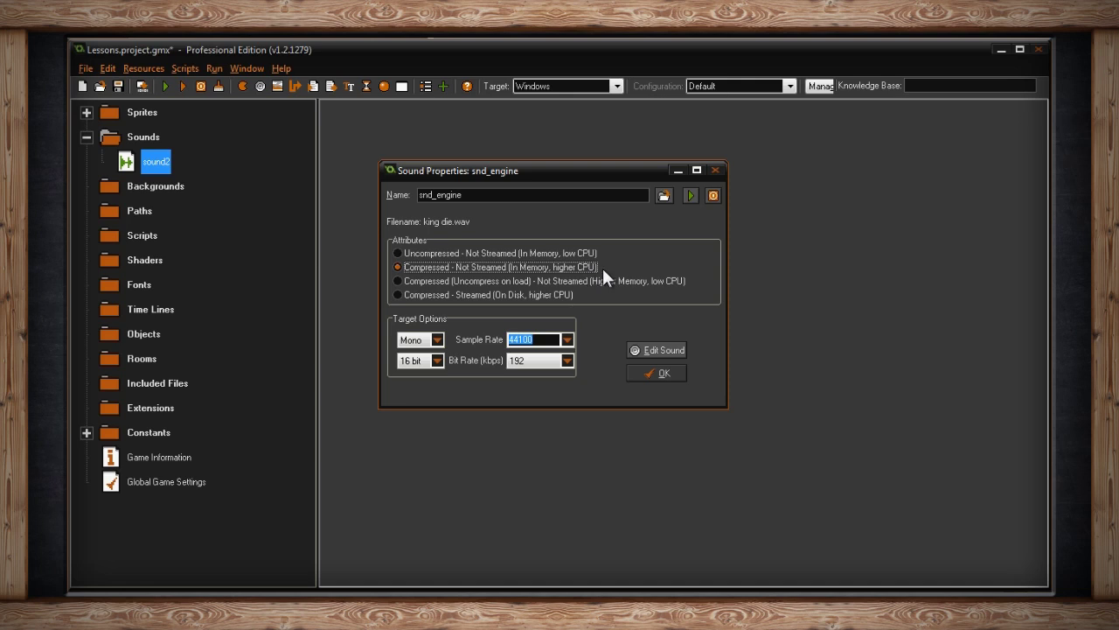
pyautogui.click(399, 281)
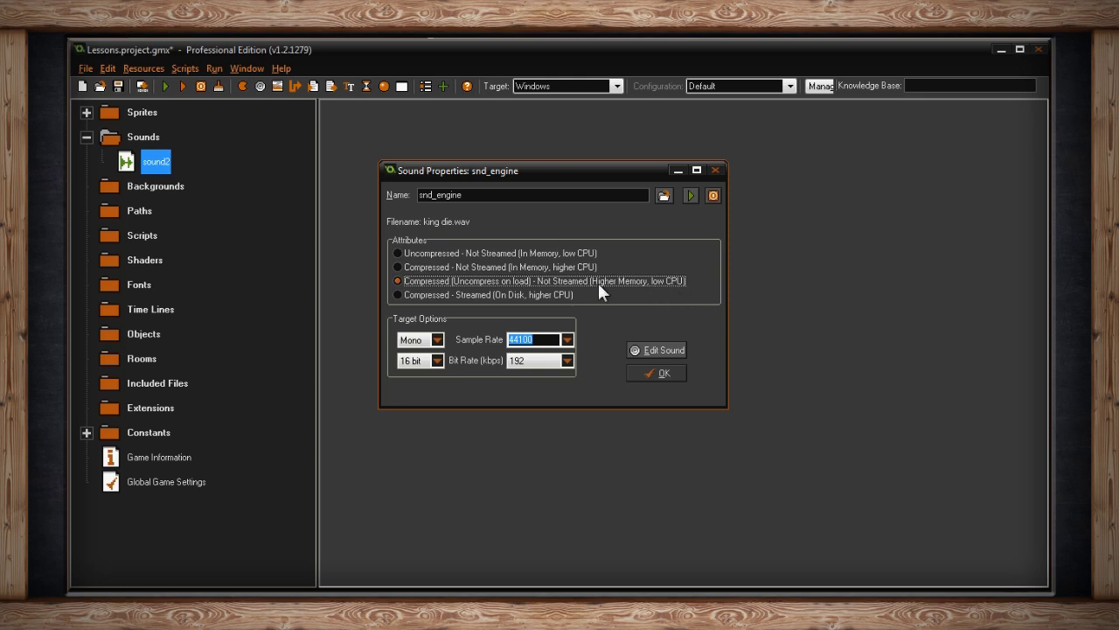
pyautogui.click(398, 295)
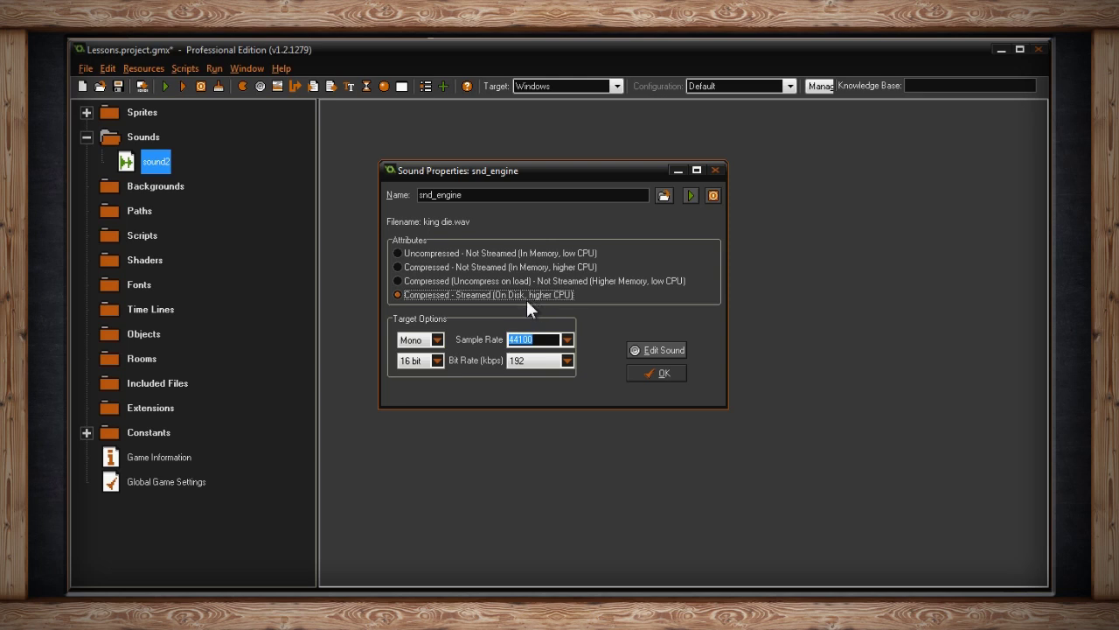
# Step: Set the target options to a 44100 sample rate and 192 kbps bit rate, and choose the Uncompressed - Not Streamed attribute
pyautogui.click(438, 340)
pyautogui.click(567, 339)
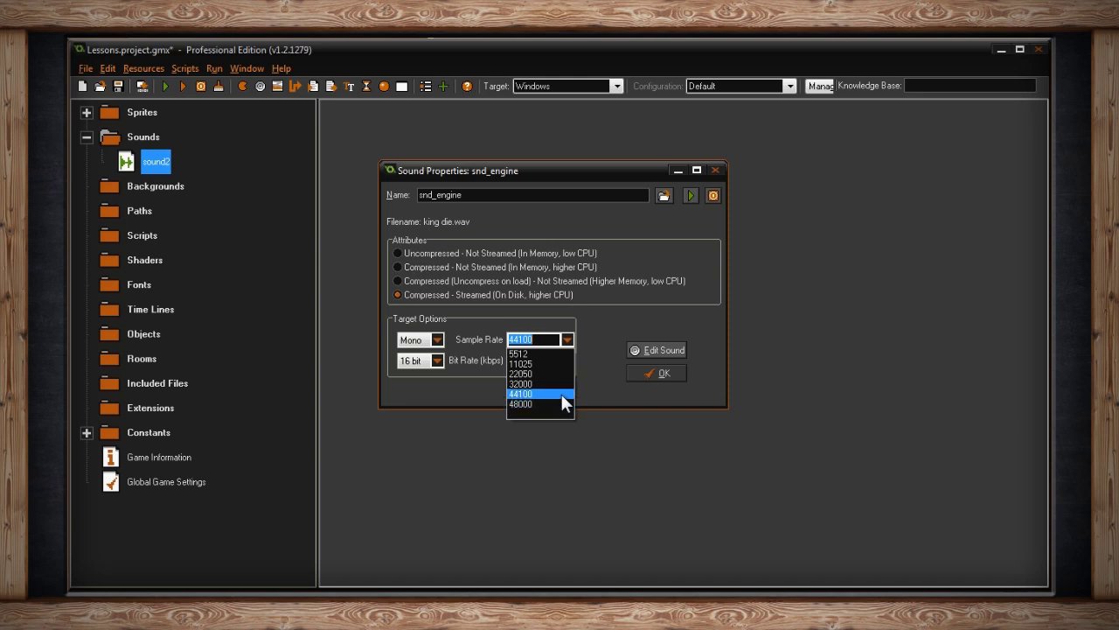
pyautogui.click(562, 395)
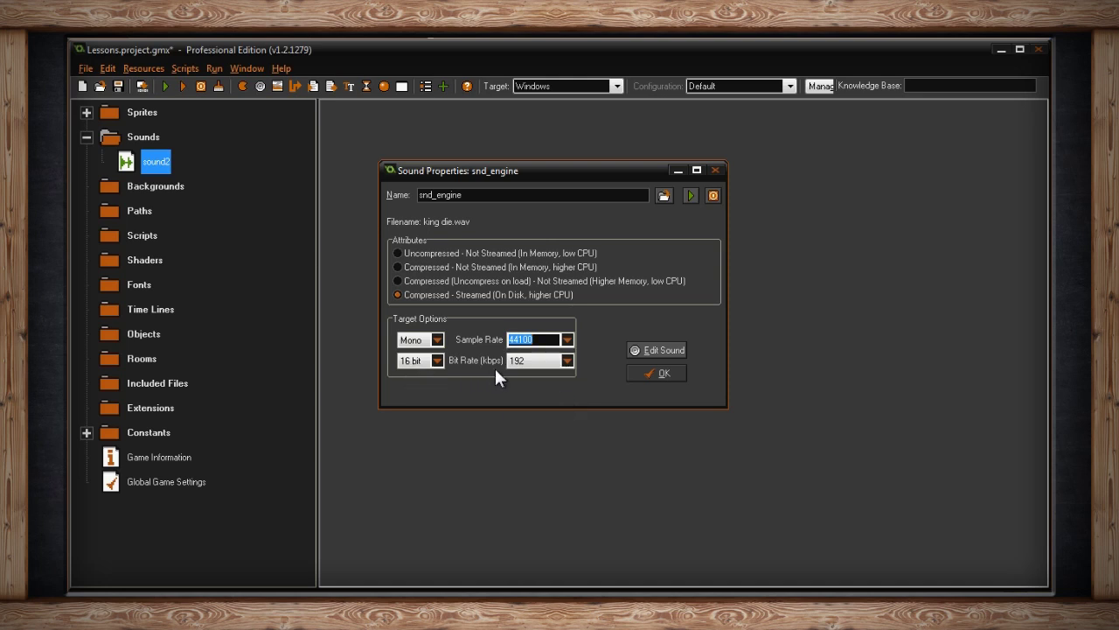
pyautogui.click(567, 360)
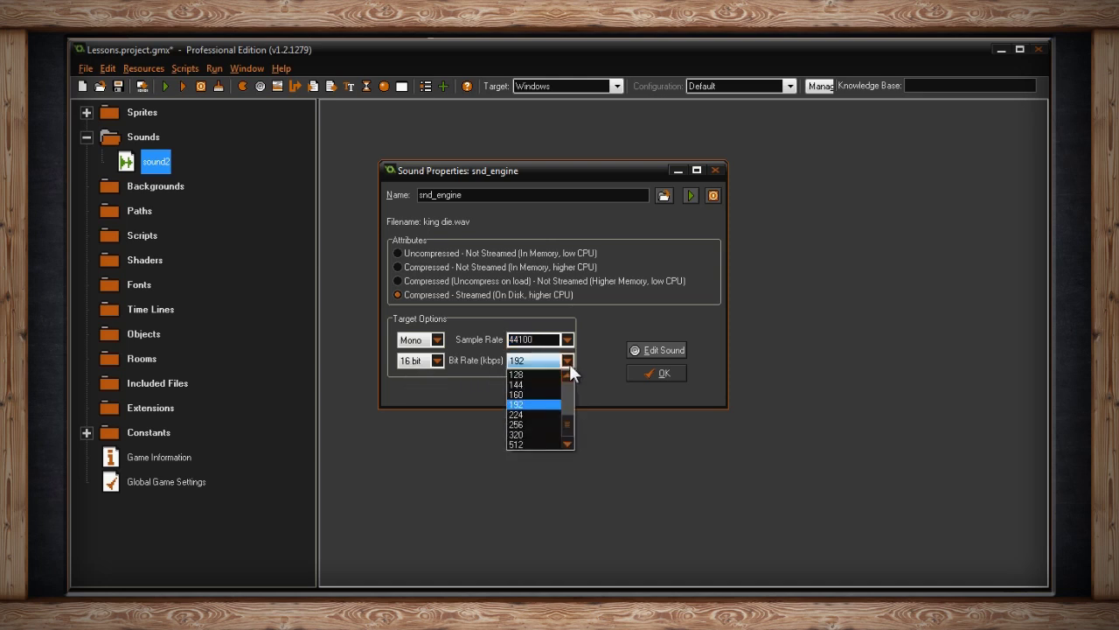
pyautogui.click(540, 406)
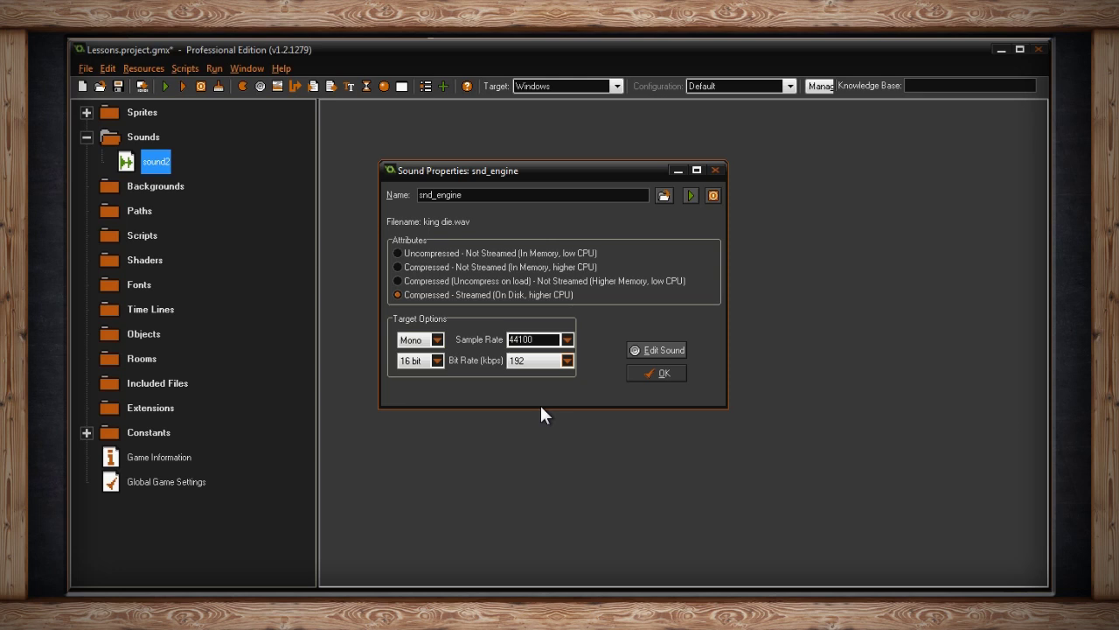
pyautogui.click(398, 252)
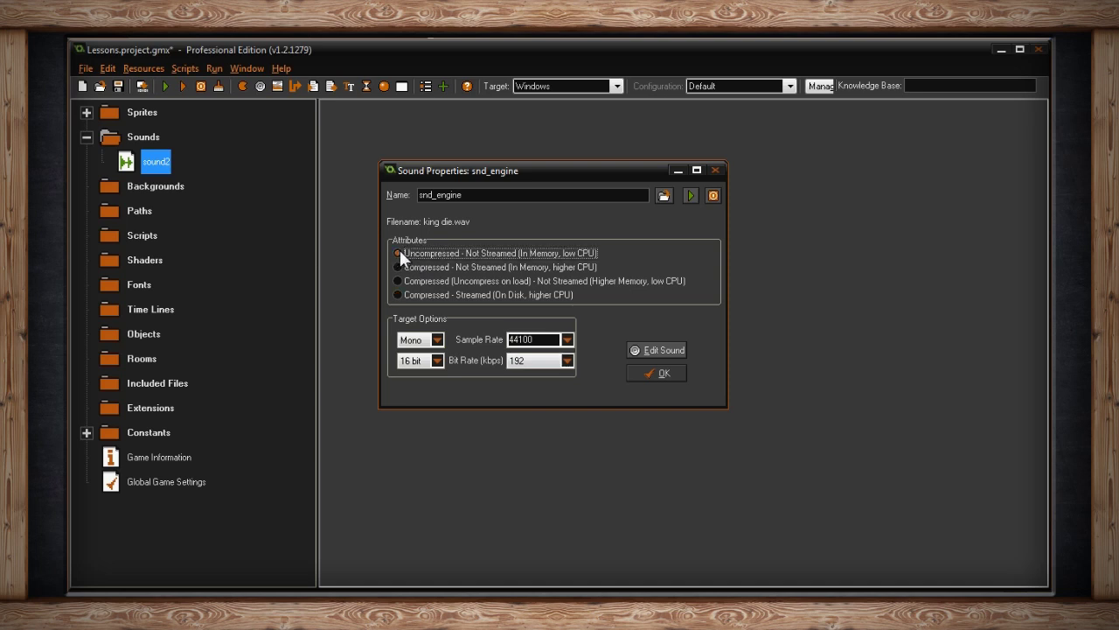